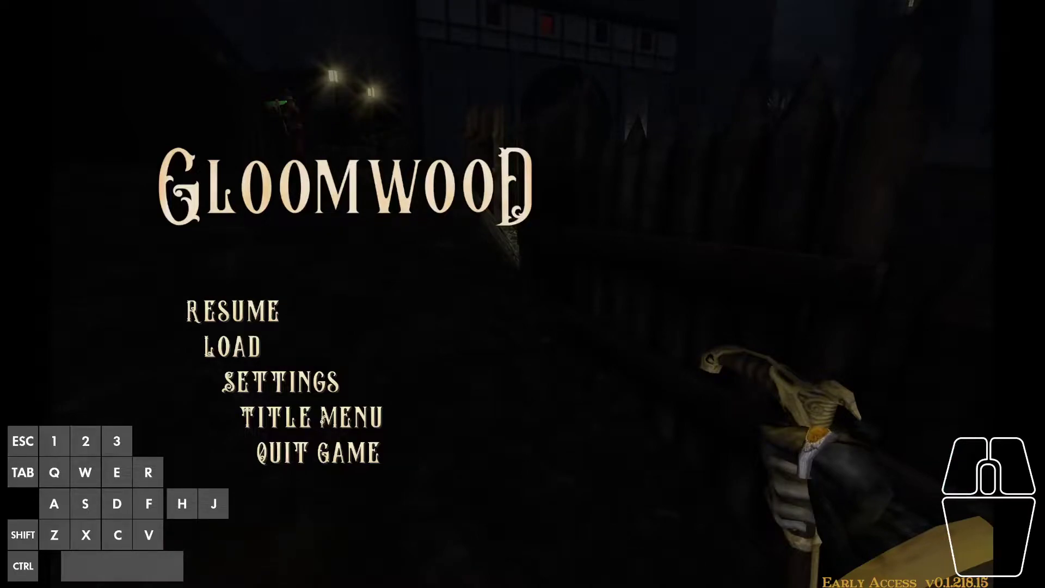
Dismiss the pause menu to resume play outside the fortified town
key("Escape")
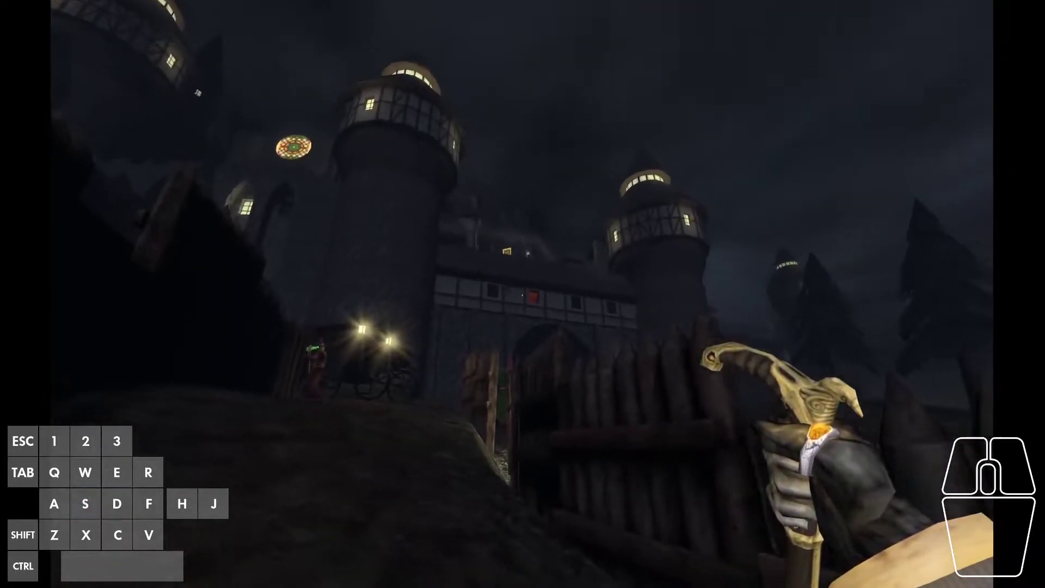
Walk along the wooden palisade to the gap between the road's stone edge and fence
key("a")
key("w")
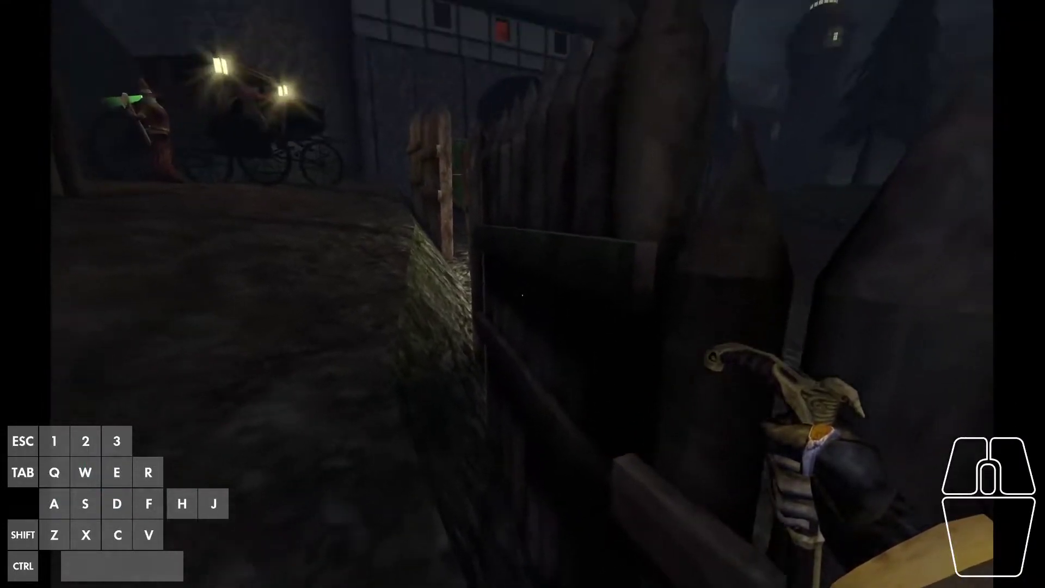
key("a")
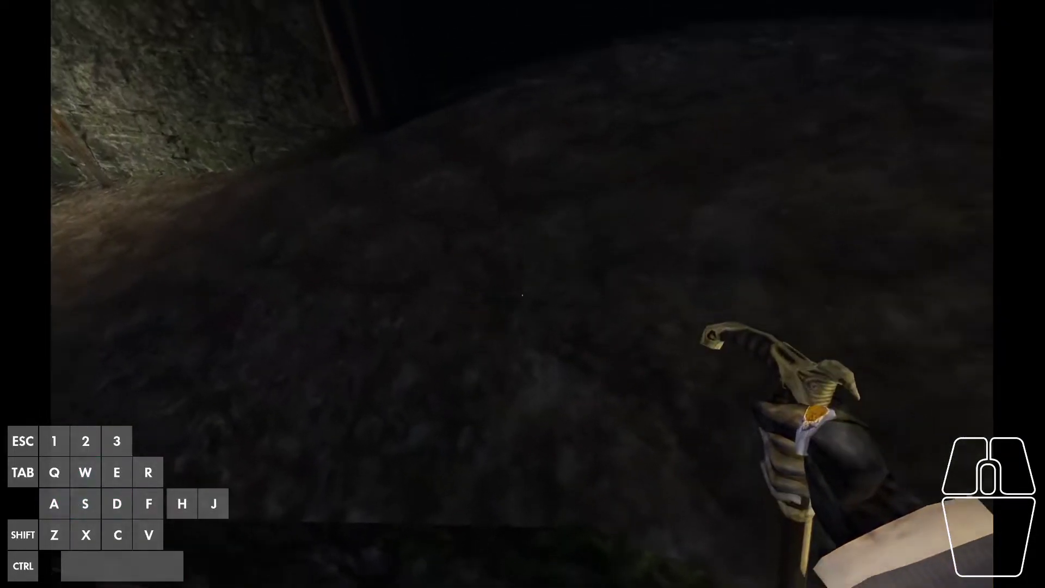
key("w")
key("w")
key("d")
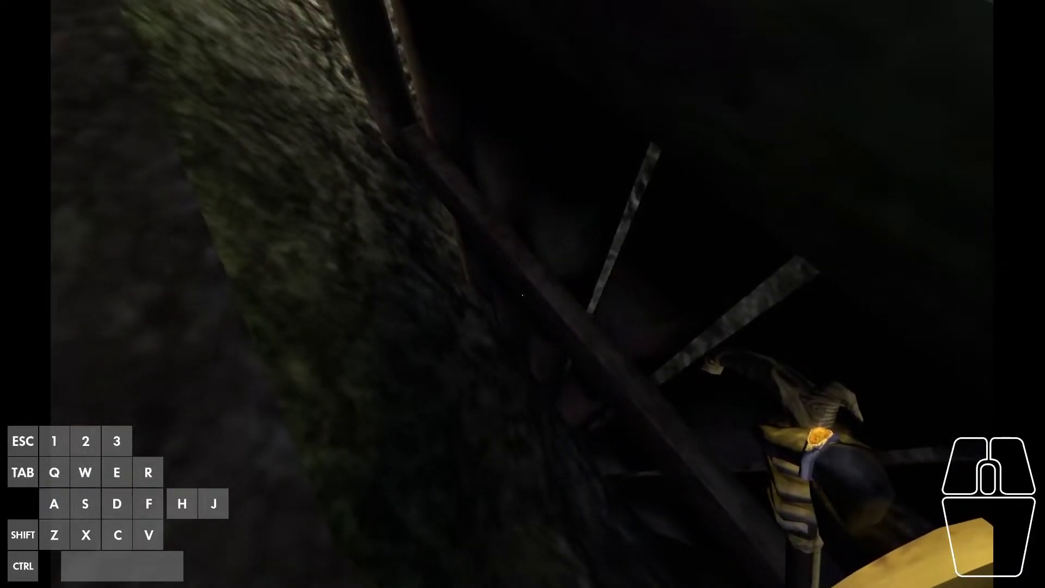
Turn around inside the gap and jump forward trying to get out
key("d")
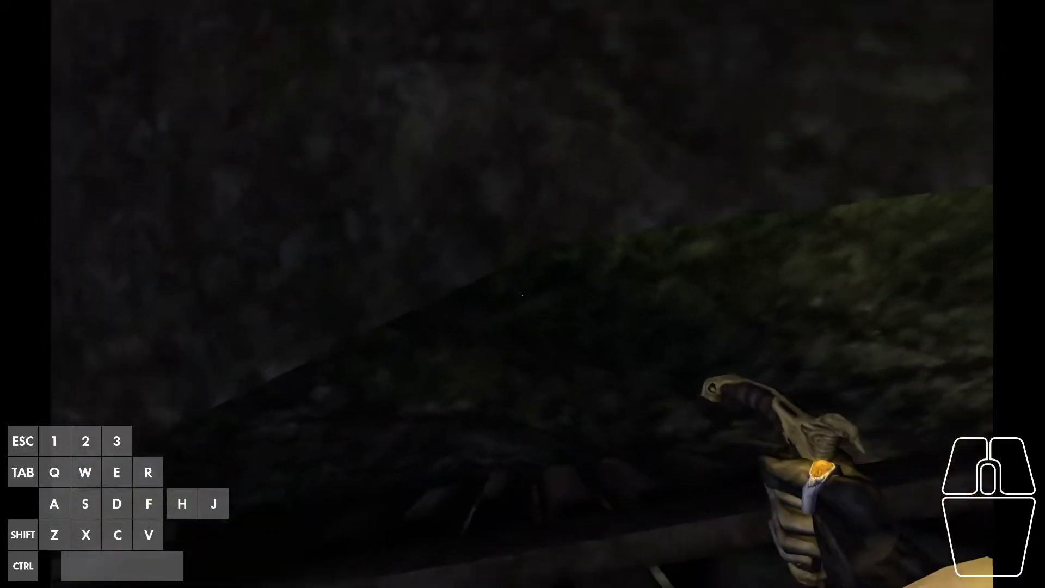
key("w")
key("d")
key("space")
Jump forward along the fence beams, then back away from them while jumping
key("w")
key("a")
key("space")
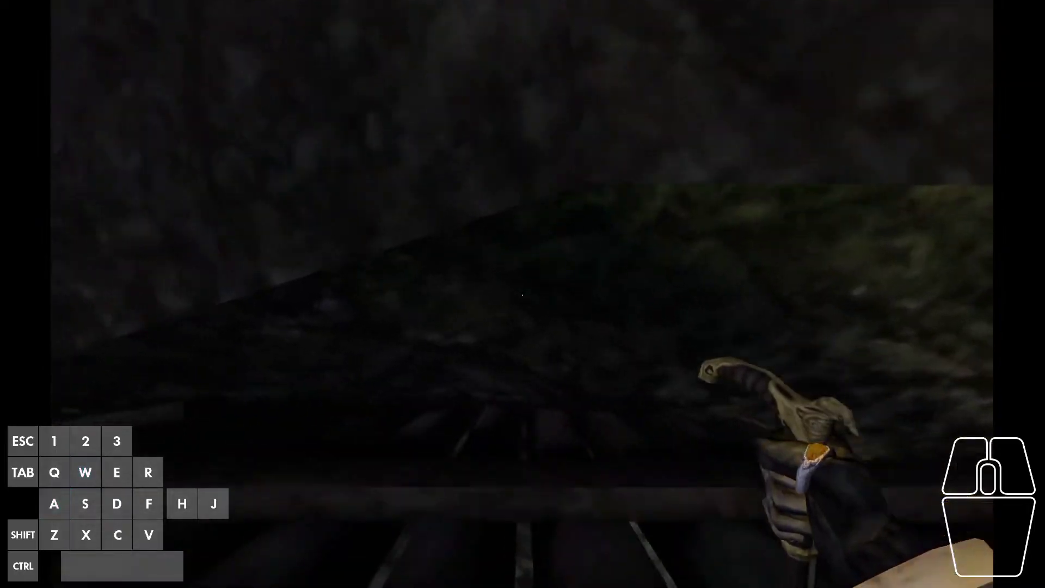
key("s")
key("space")
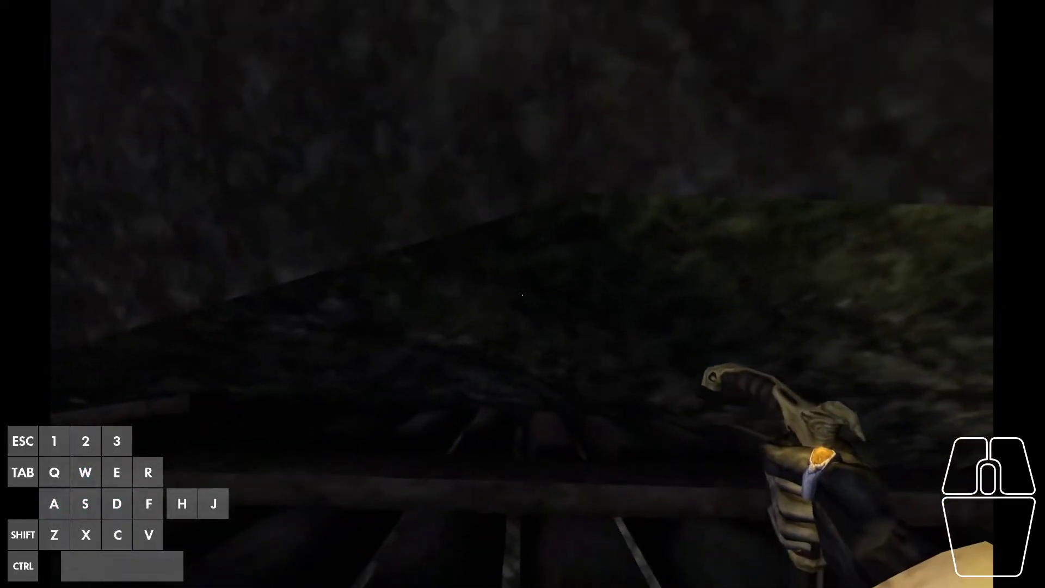
Try jumping toward the road, then jump backward along the gap
key("w")
key("space")
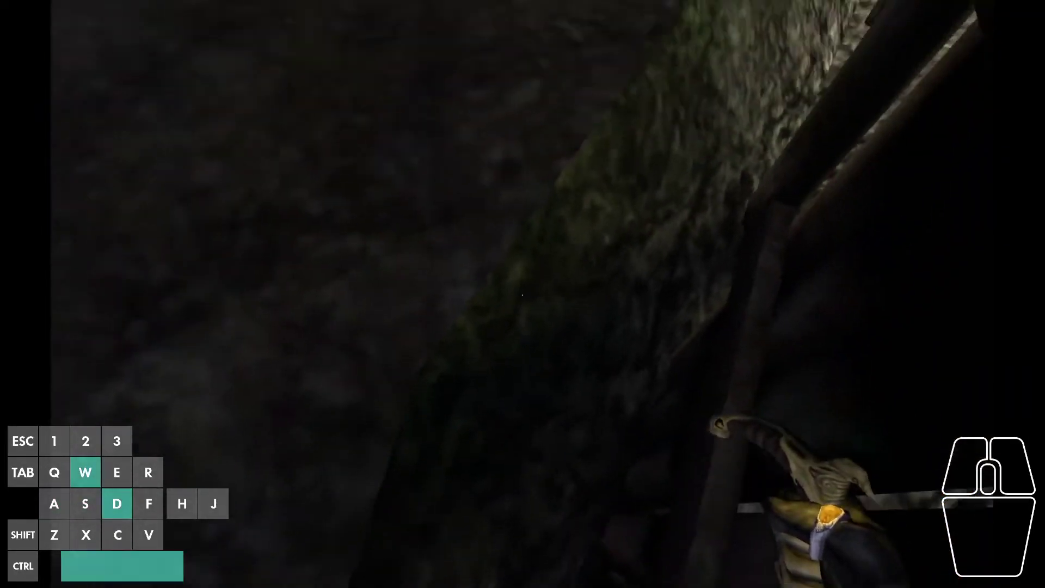
key("a")
key("s")
key("space")
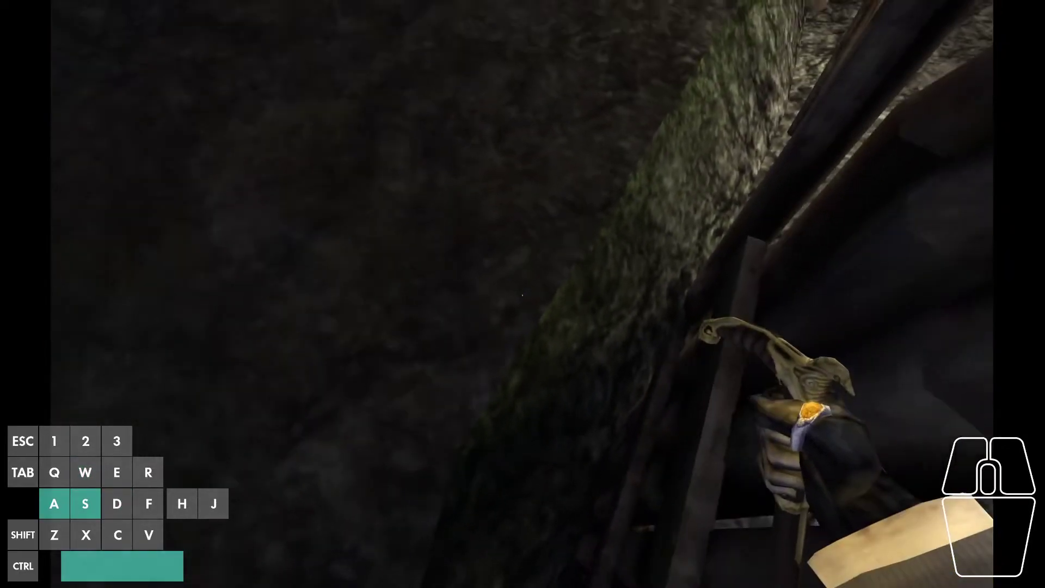
key("w")
Jump sideways toward the fence, still sliding in the gap
key("d")
key("space")
key("w")
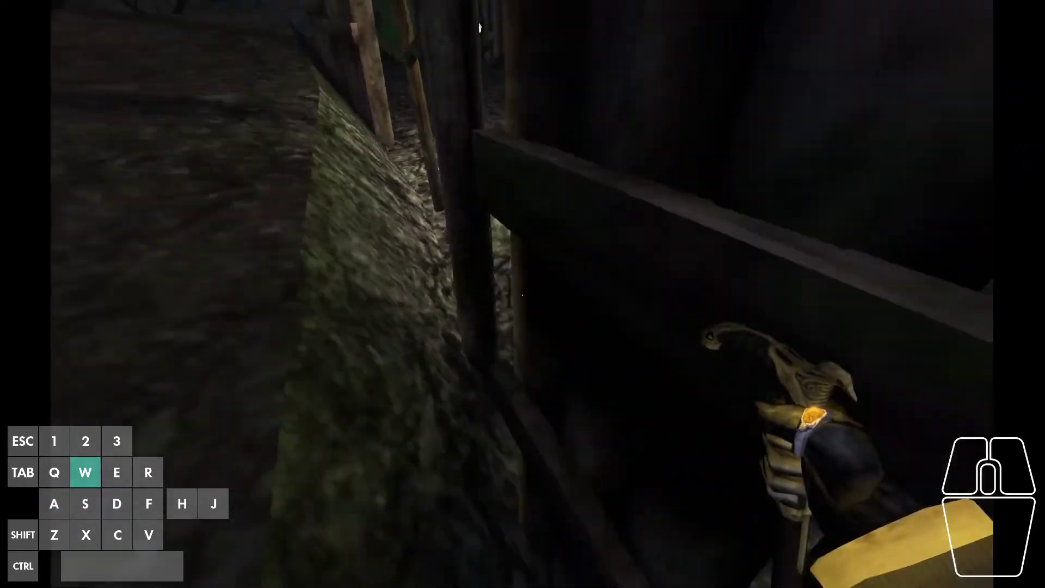
key("a")
Keep pushing forward with repeated jumps until giving up, still stuck among the beams
key("w")
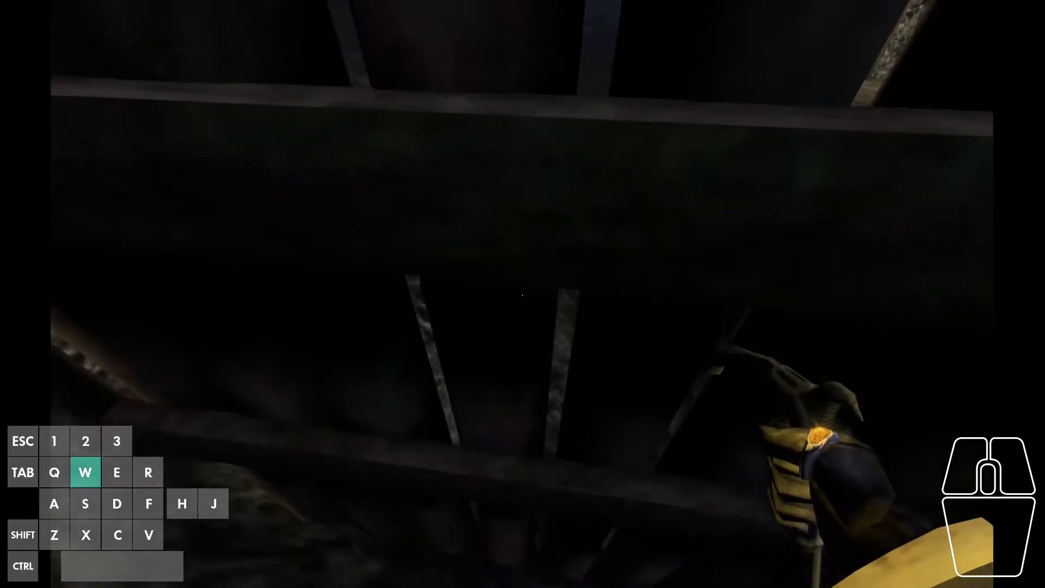
key("space")
key("w")
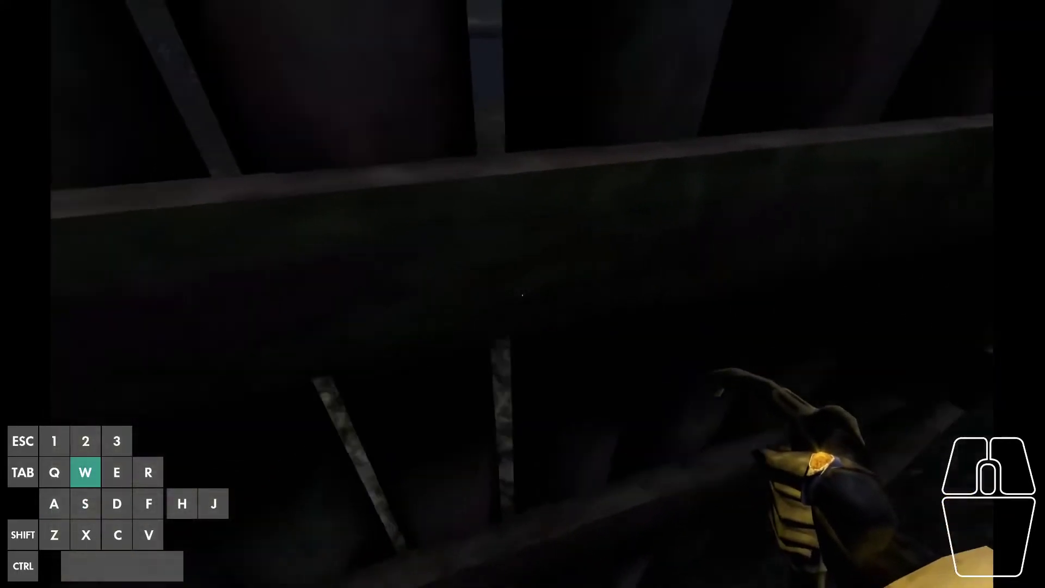
key("space")
key("w")
key("space")
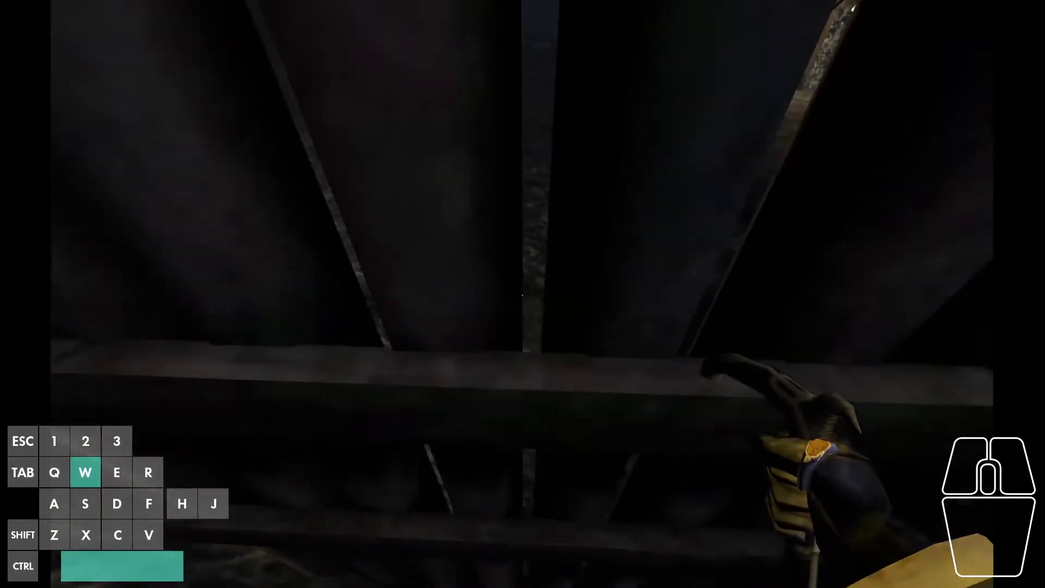